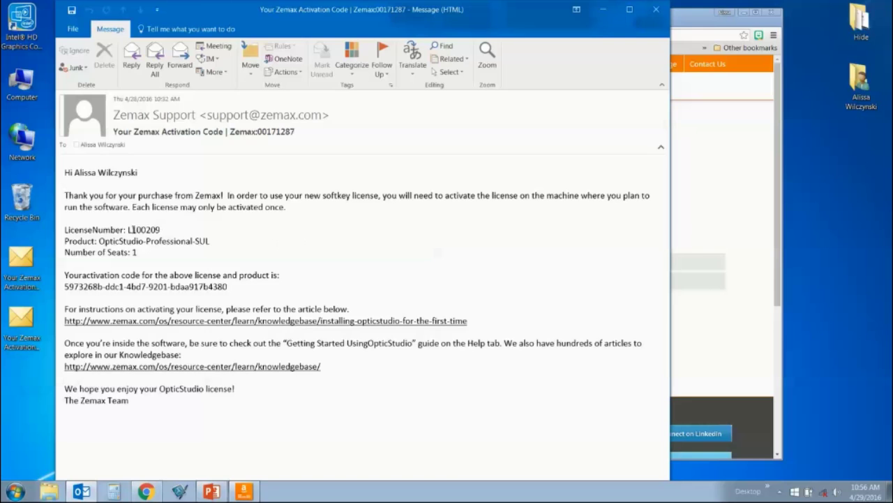
Step: Copy the activation code for the OpticStudio-Professional-SUL license from the Zemax Support e-mail
left_click_drag(128, 230, 161, 230)
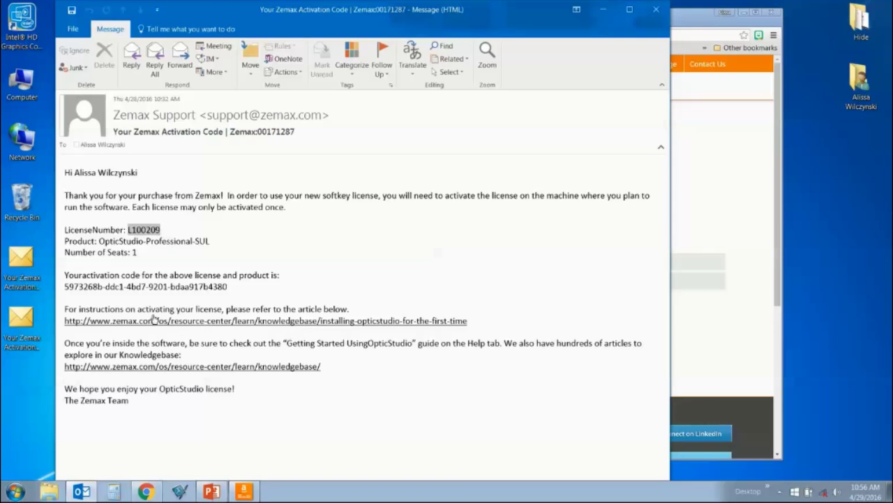
left_click_drag(64, 286, 227, 286)
key("ctrl+c")
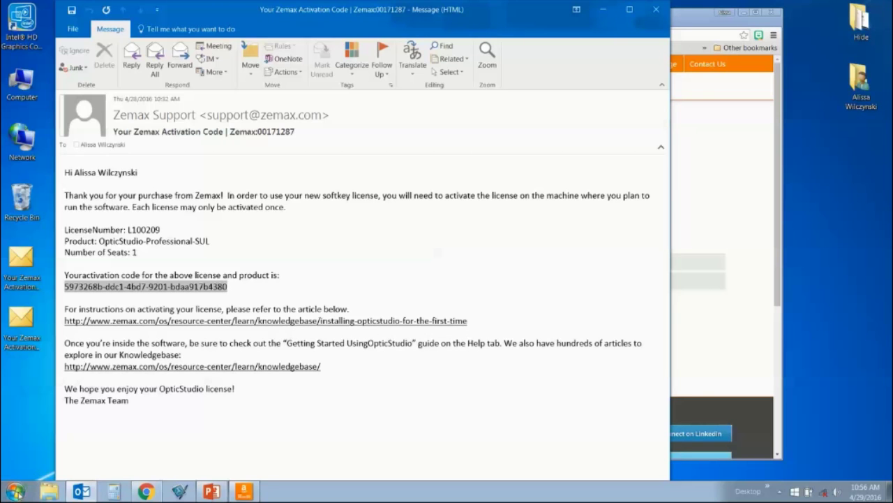
Step: Launch Zemax License Manager from the installed OpticStudio program group
left_click(16, 492)
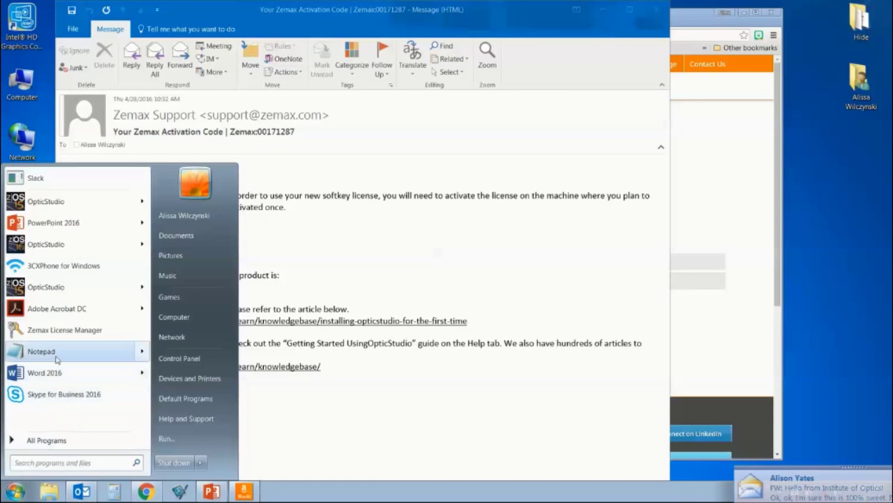
left_click(48, 439)
scroll(48, 419, "down", 10)
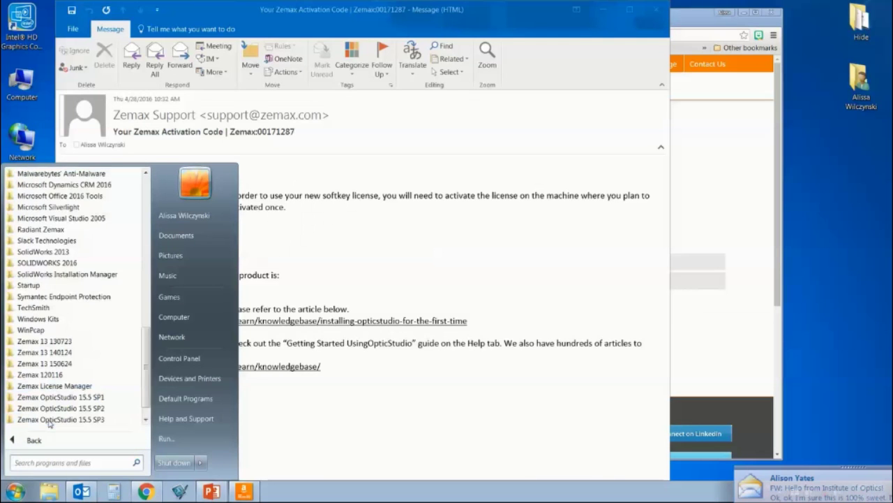
left_click(49, 420)
left_click(44, 387)
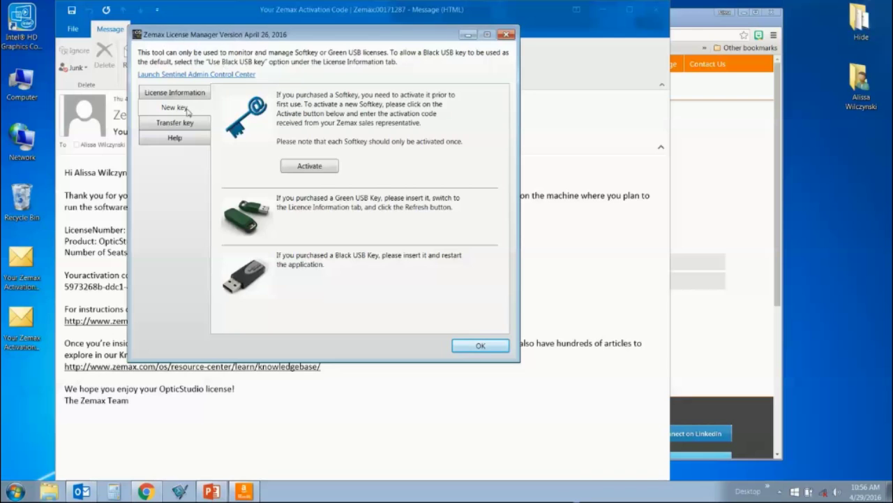
Step: Activate the new single-user softkey by pasting the copied activation code, and dismiss the resulting message
left_click(315, 171)
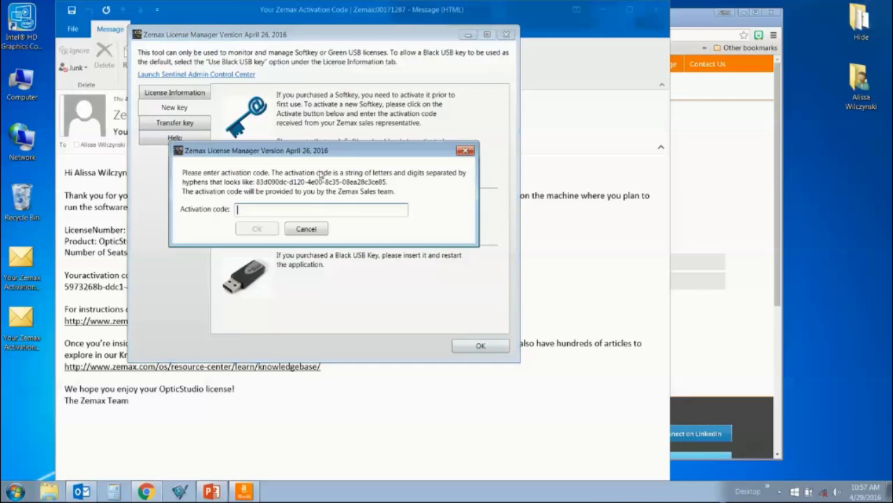
key("ctrl+v")
left_click(257, 230)
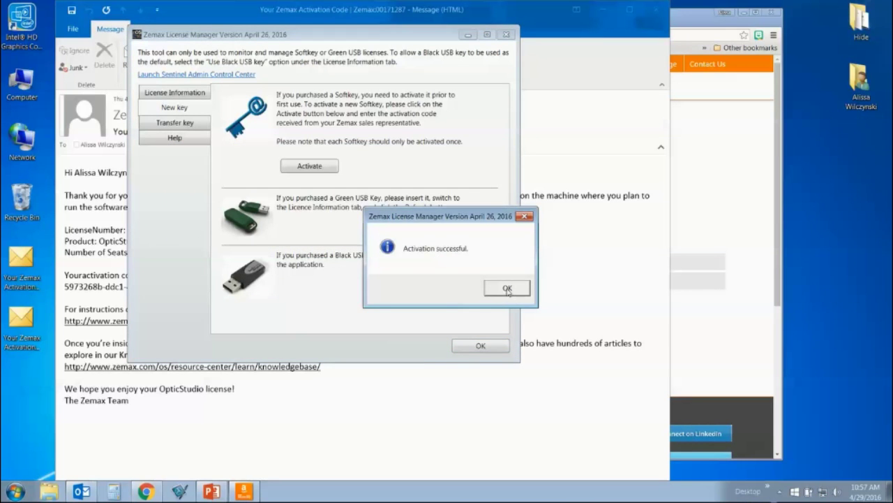
left_click(507, 289)
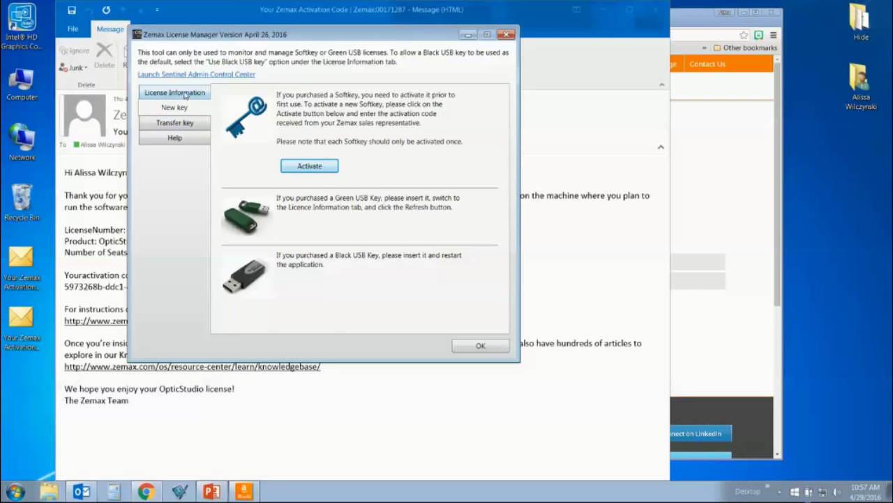
Step: Review the license information for the activated single-user softkey and close Zemax License Manager
left_click(186, 95)
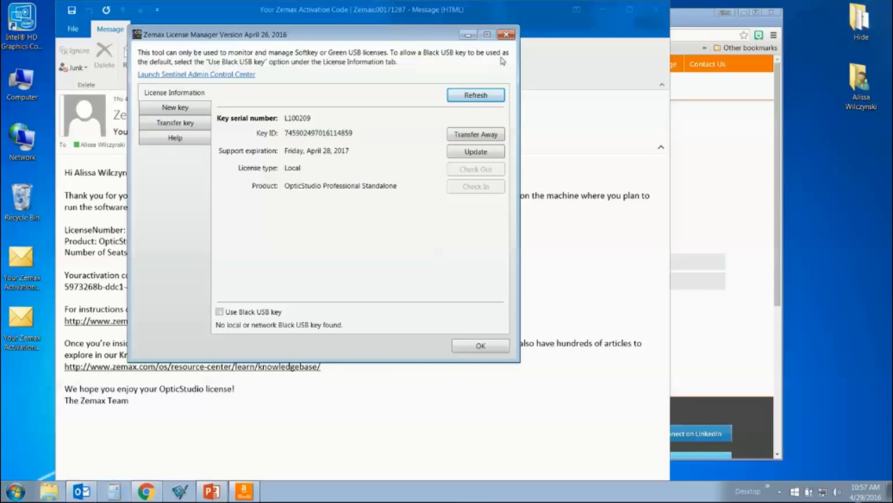
left_click(507, 35)
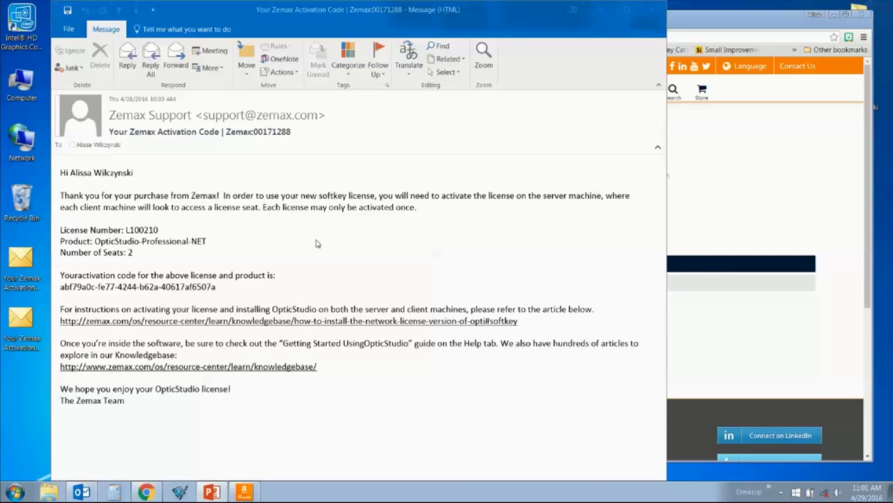
Step: Copy the activation code for the OpticStudio-Professional-NET license from the Zemax Support e-mail
left_click_drag(126, 232, 133, 252)
left_click_drag(61, 286, 208, 287)
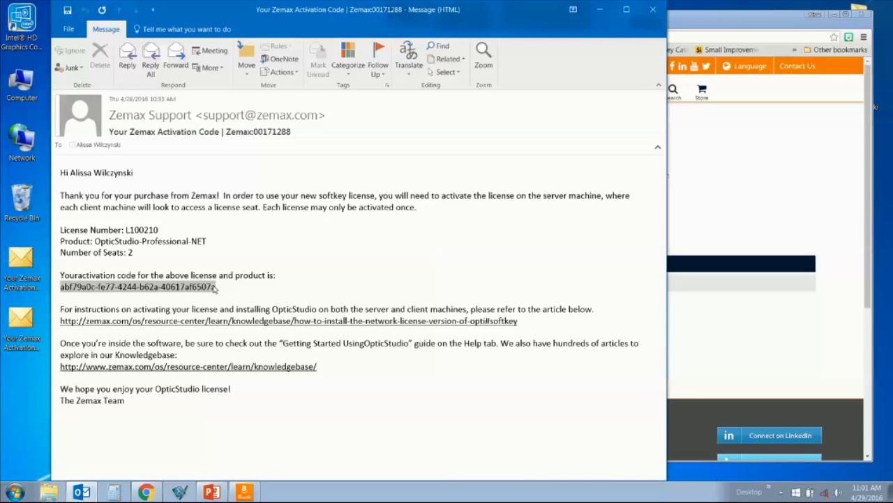
Step: Switch to the Chrome OpticStudio downloads page, review the Multi-User Network License Installations section, and minimize the browser
left_click(702, 23)
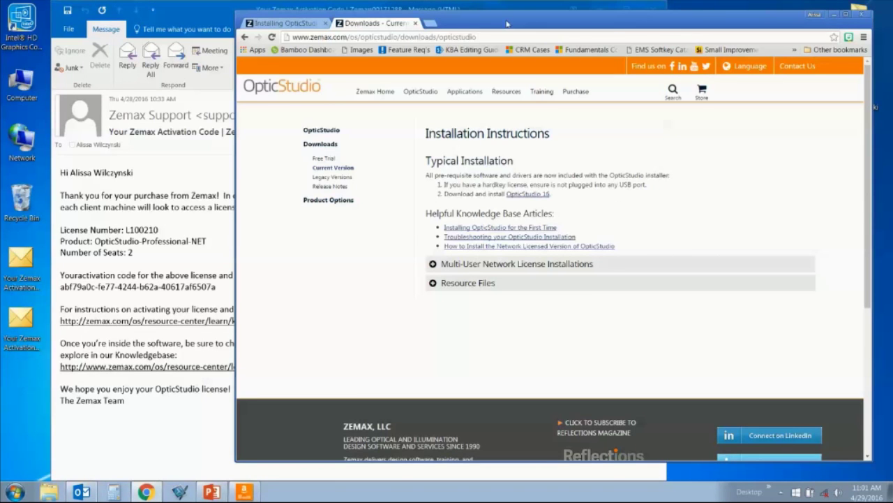
left_click_drag(507, 24, 494, 16)
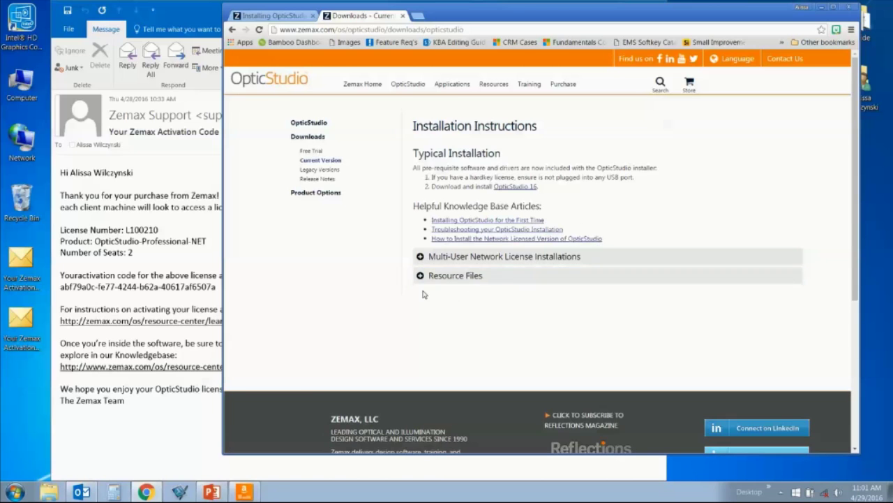
left_click(423, 258)
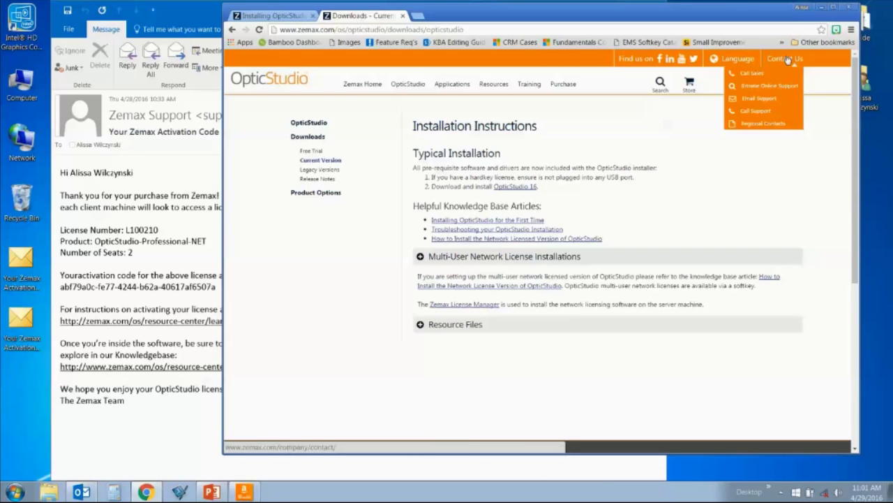
left_click(823, 9)
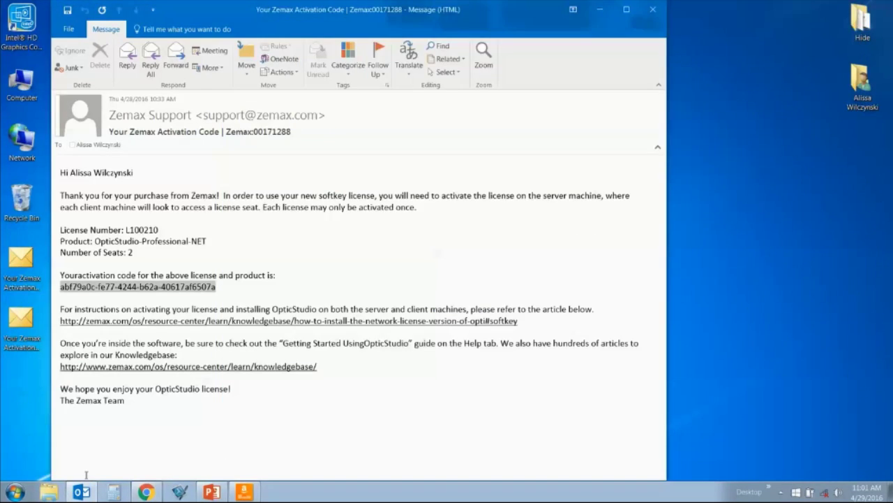
left_click(15, 492)
left_click(40, 441)
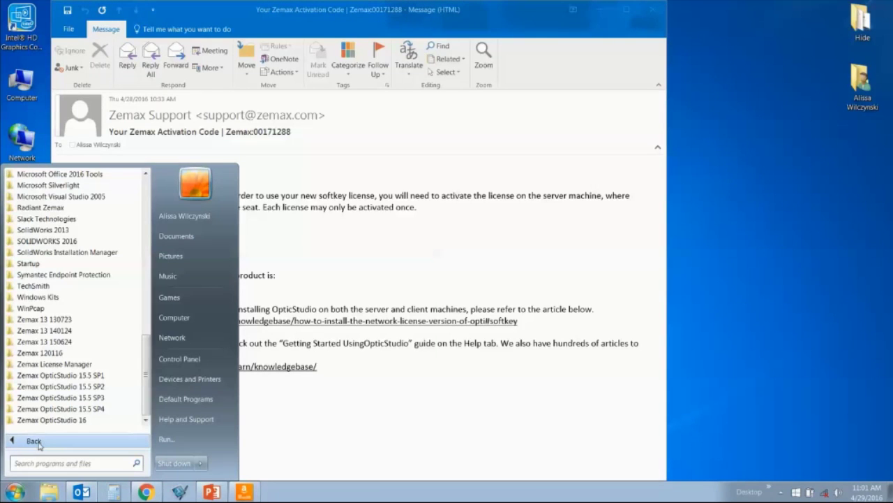
left_click(299, 402)
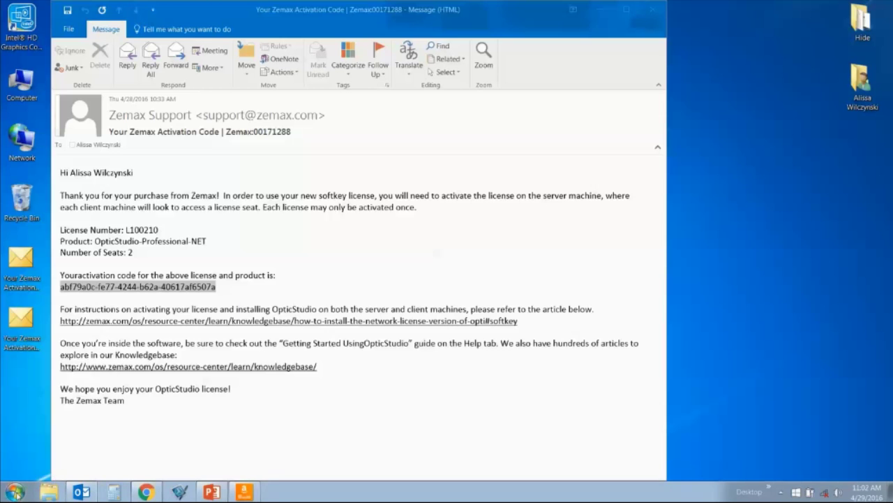
Step: Open Zemax License Manager and activate the network softkey with the copied activation code, dismissing the resulting message
left_click(16, 492)
left_click(42, 332)
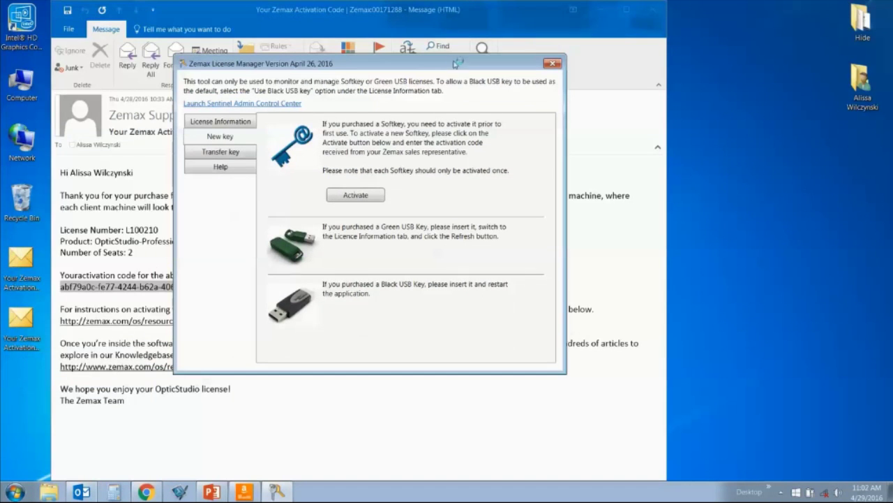
left_click(355, 195)
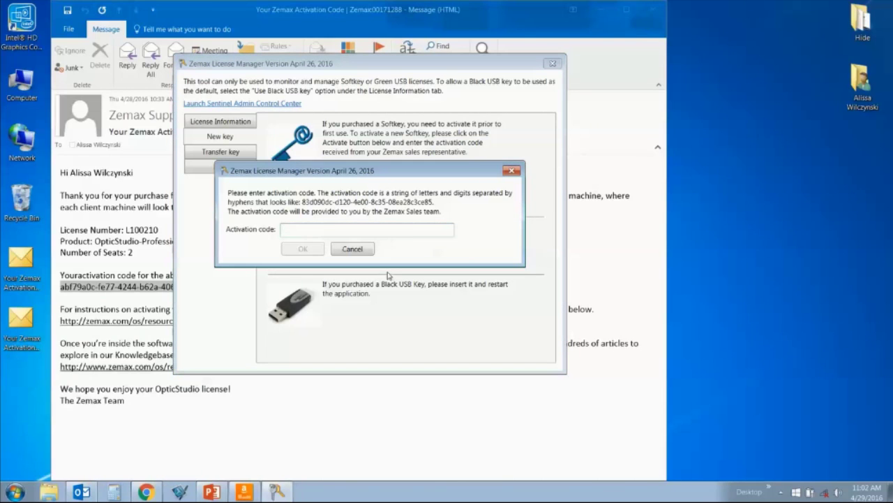
key("ctrl+v")
left_click(305, 249)
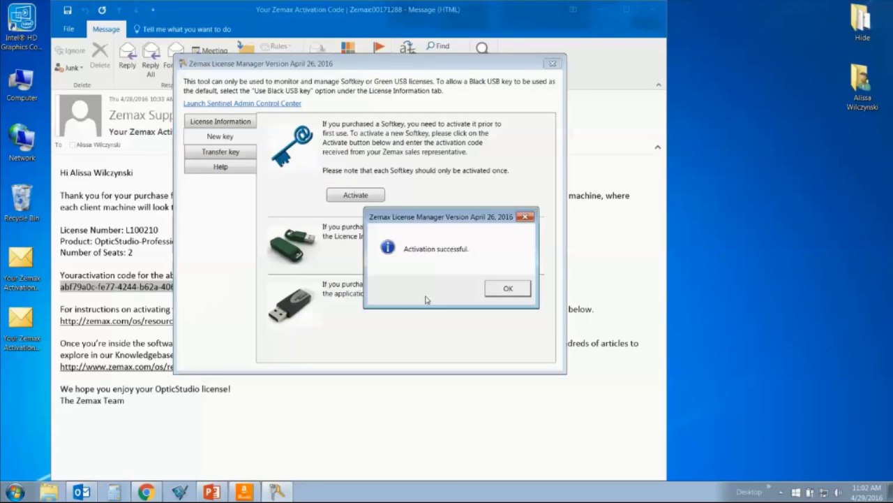
left_click(497, 293)
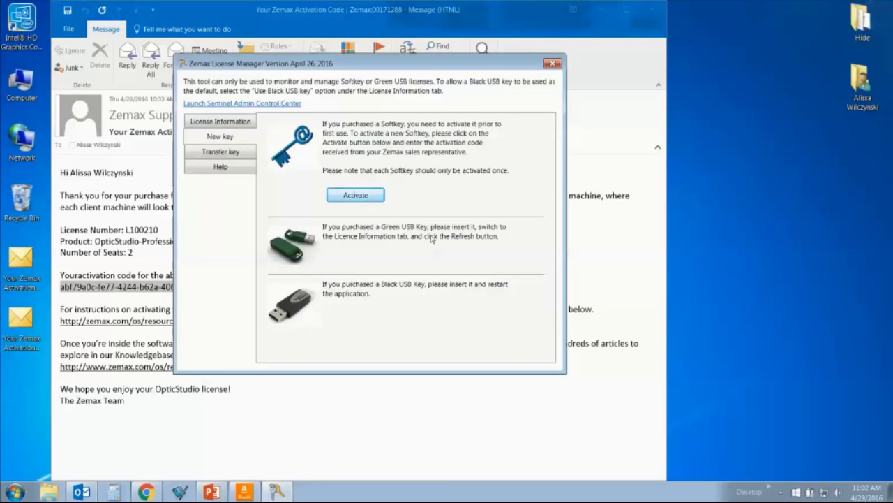
Step: Refresh the license information, examine the entry for the local OpticStudio Professional Network license, and close the manager
left_click(222, 122)
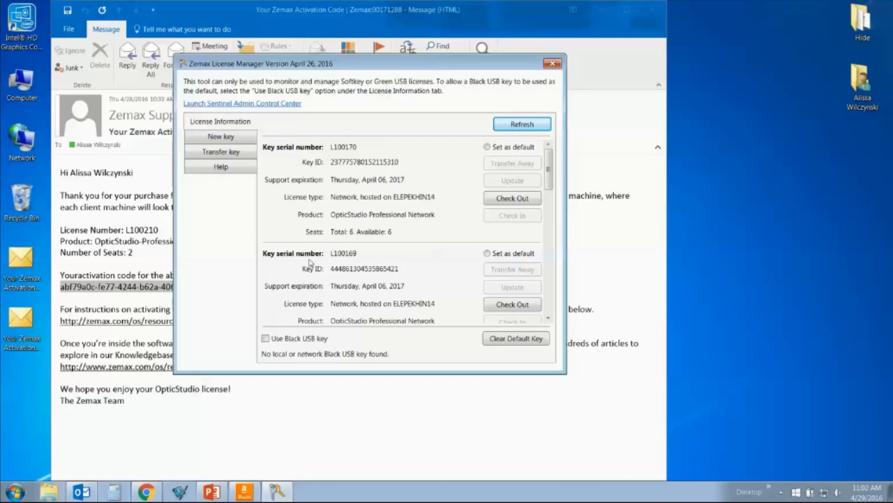
left_click(522, 125)
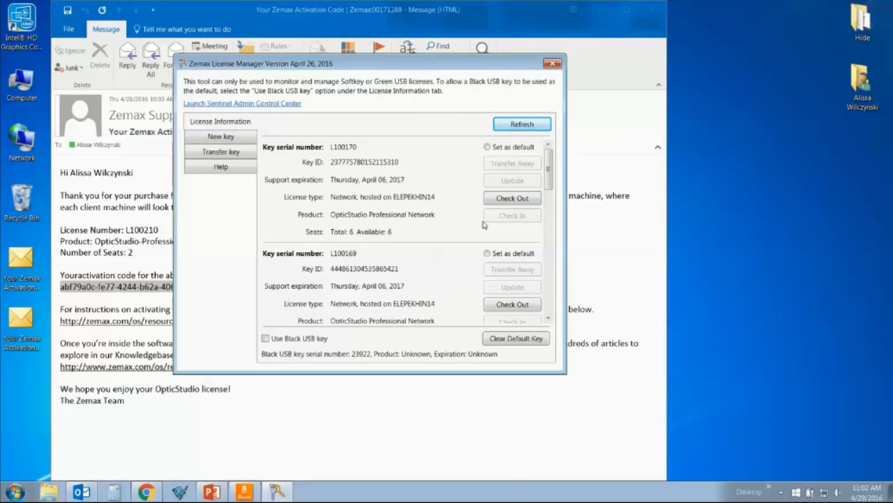
left_click_drag(550, 162, 541, 297)
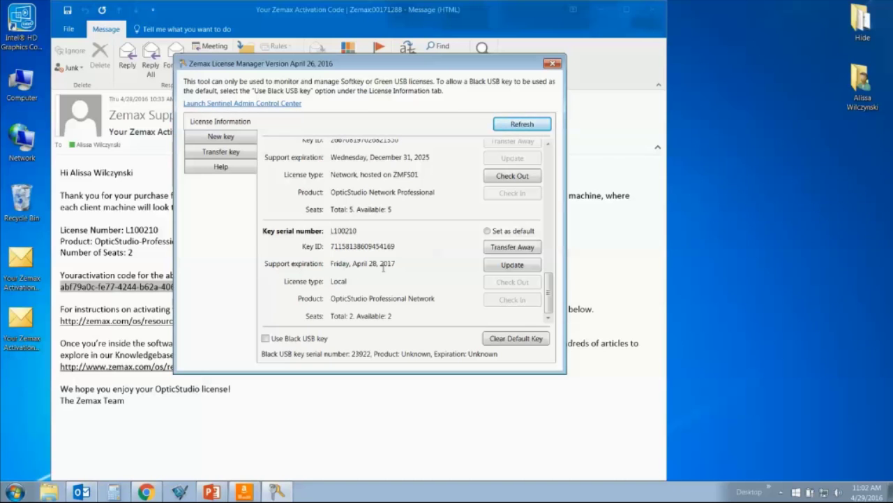
left_click(552, 64)
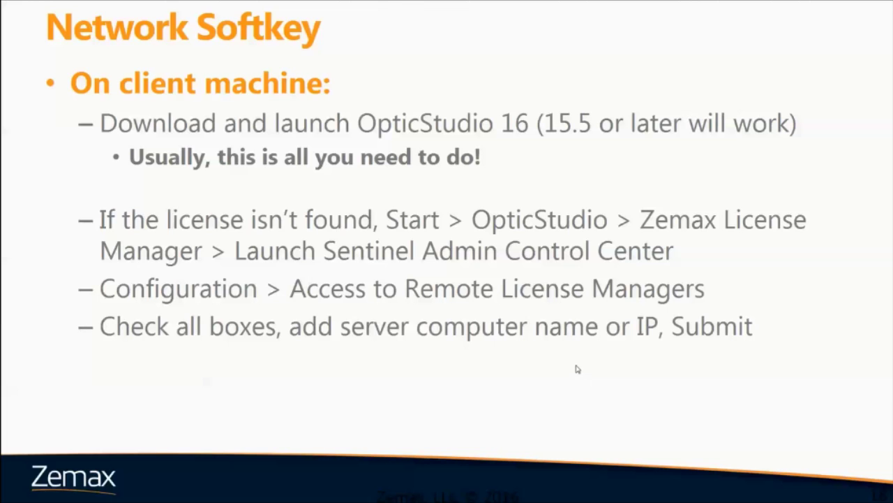
Step: Exit the slide show and launch Zemax License Manager from the Zemax OpticStudio 16 program group
key("Escape")
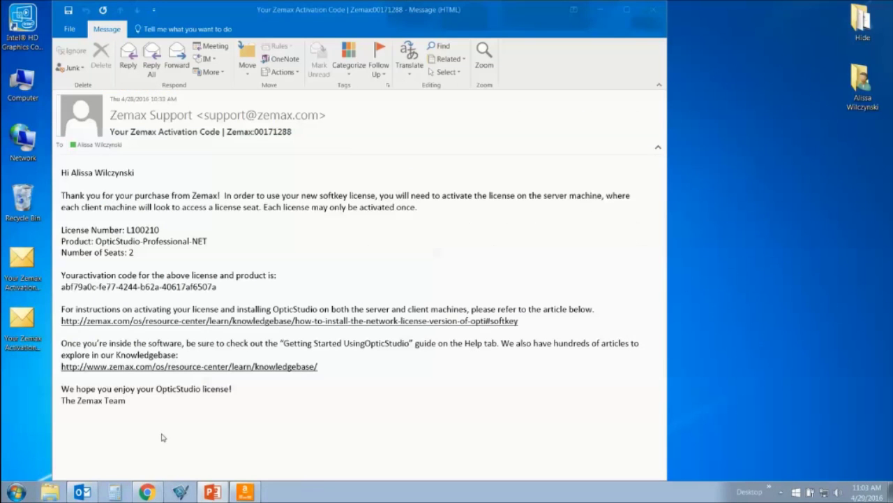
left_click(18, 492)
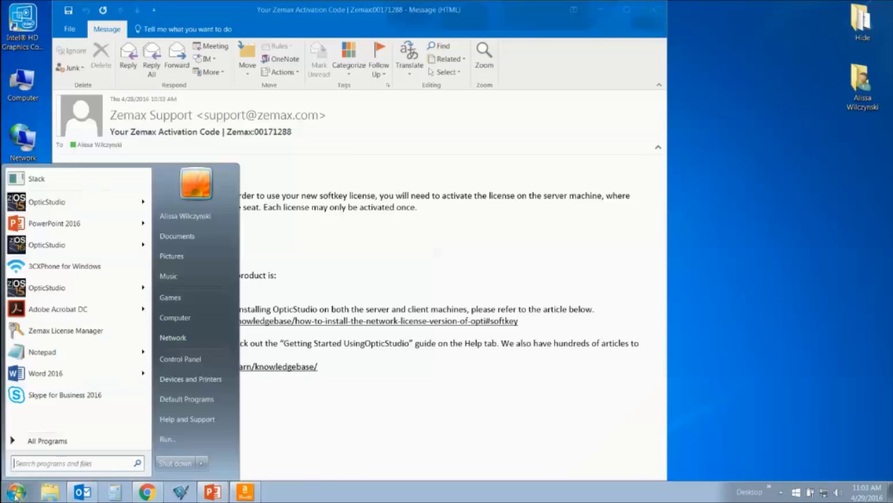
left_click(35, 440)
left_click(82, 420)
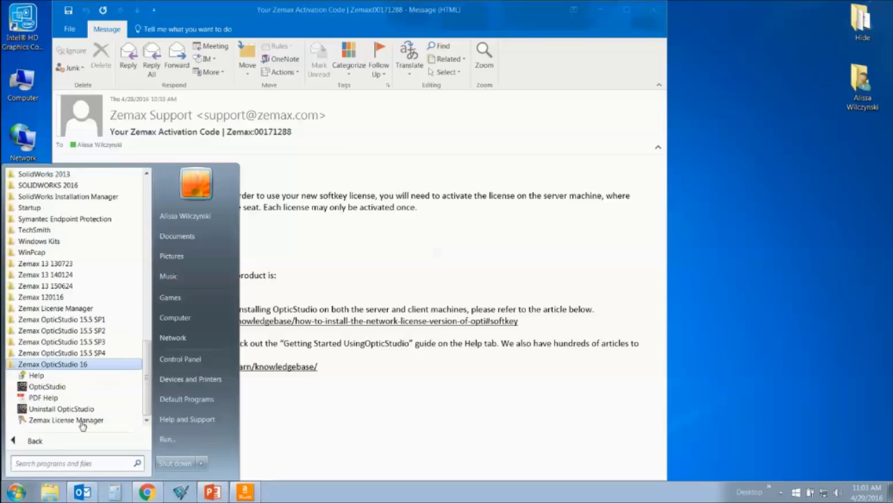
left_click(82, 419)
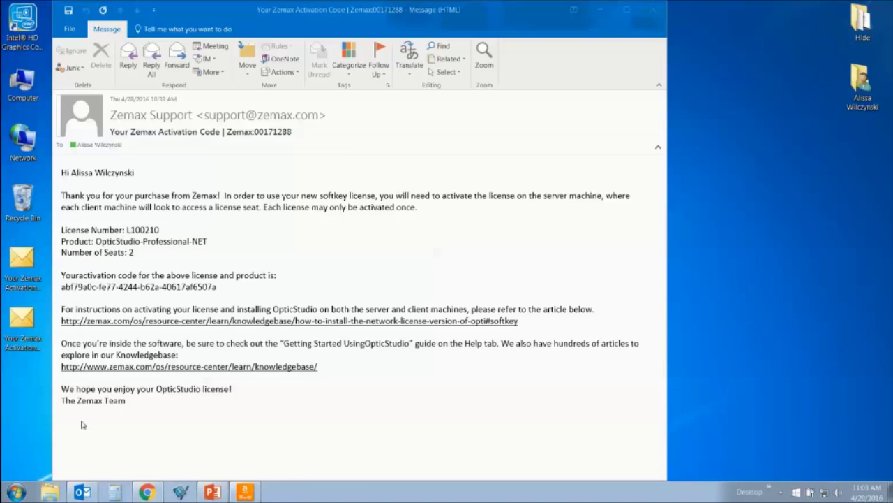
left_click_drag(201, 43, 257, 69)
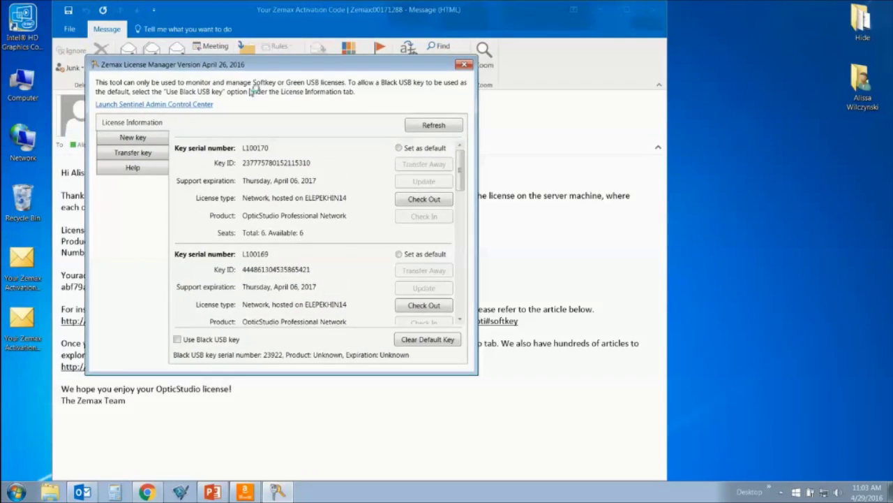
Step: Launch Sentinel Admin Control Center and open its configuration for Access to Remote License Managers
left_click(203, 108)
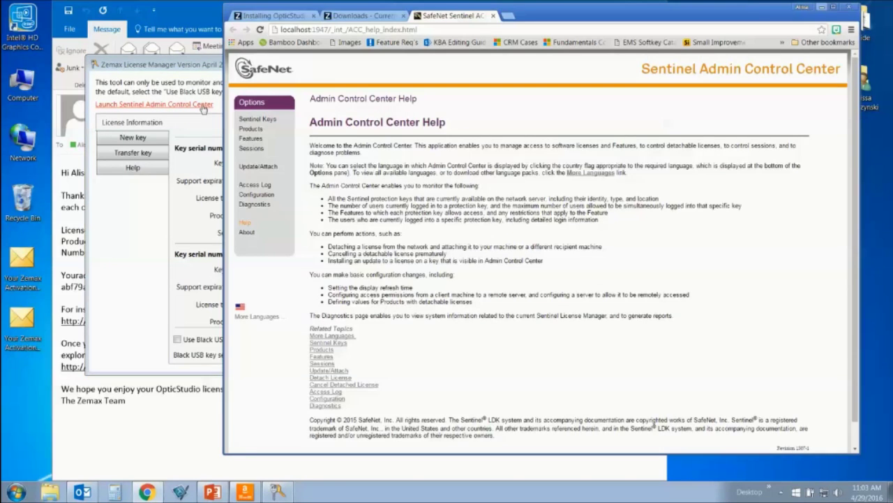
left_click(266, 201)
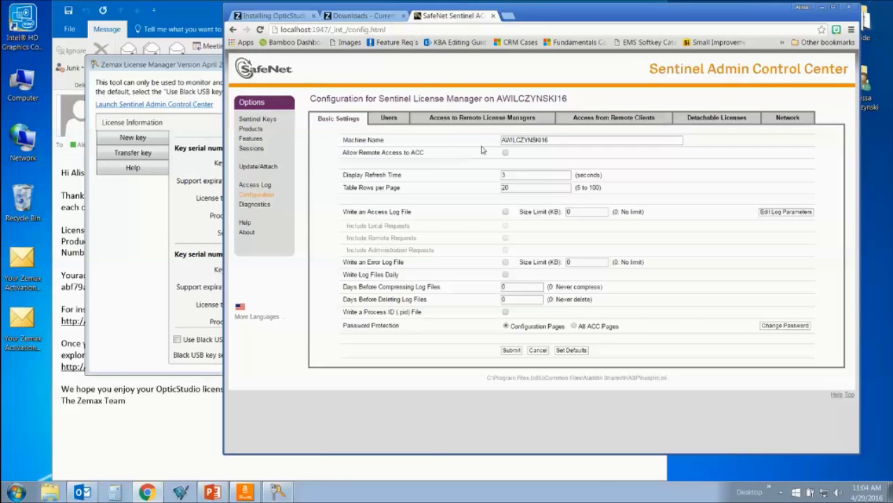
left_click(525, 121)
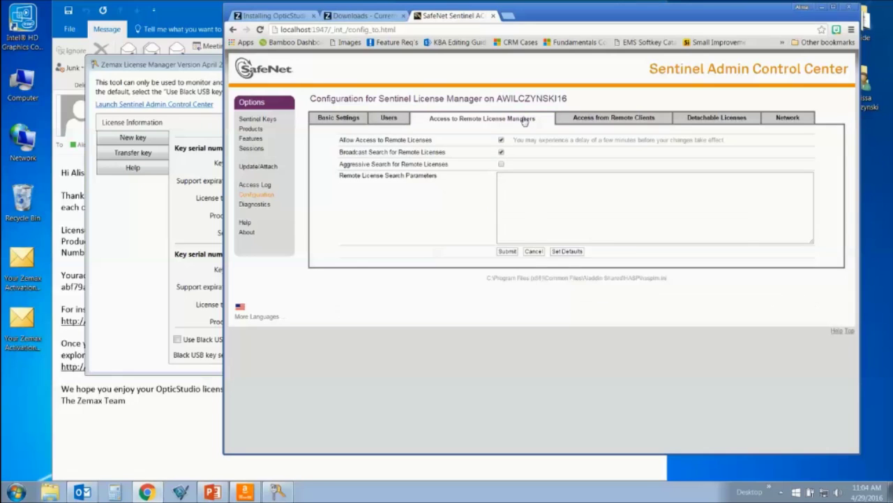
Step: Enable Aggressive Search for Remote Licenses and enter placeholder text starting with "Inser your" as the Remote License Search Parameters
left_click(501, 164)
left_click(513, 176)
type("Inser your")
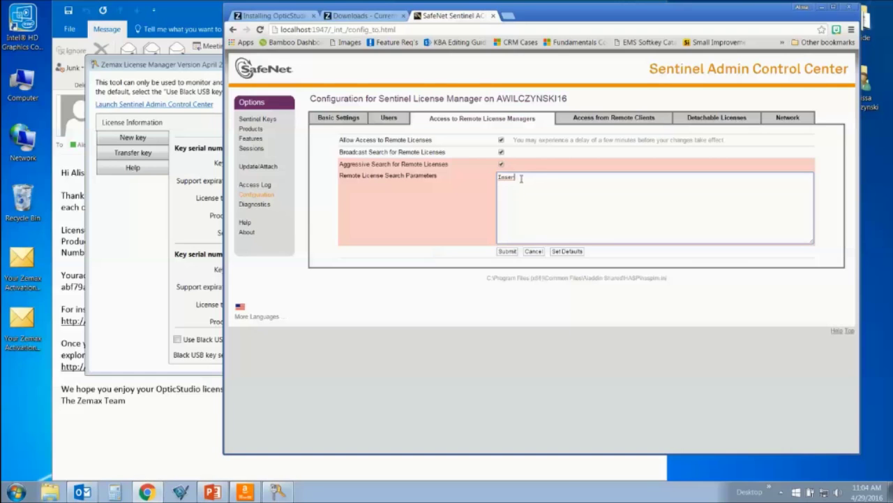